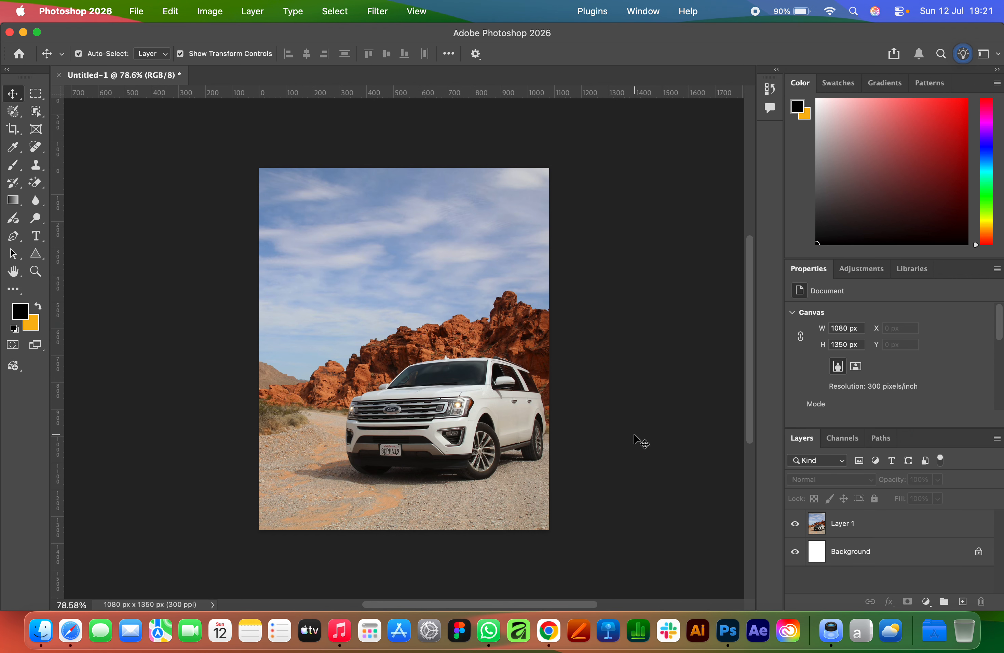
click(439, 425)
drag(439, 425, 438, 428)
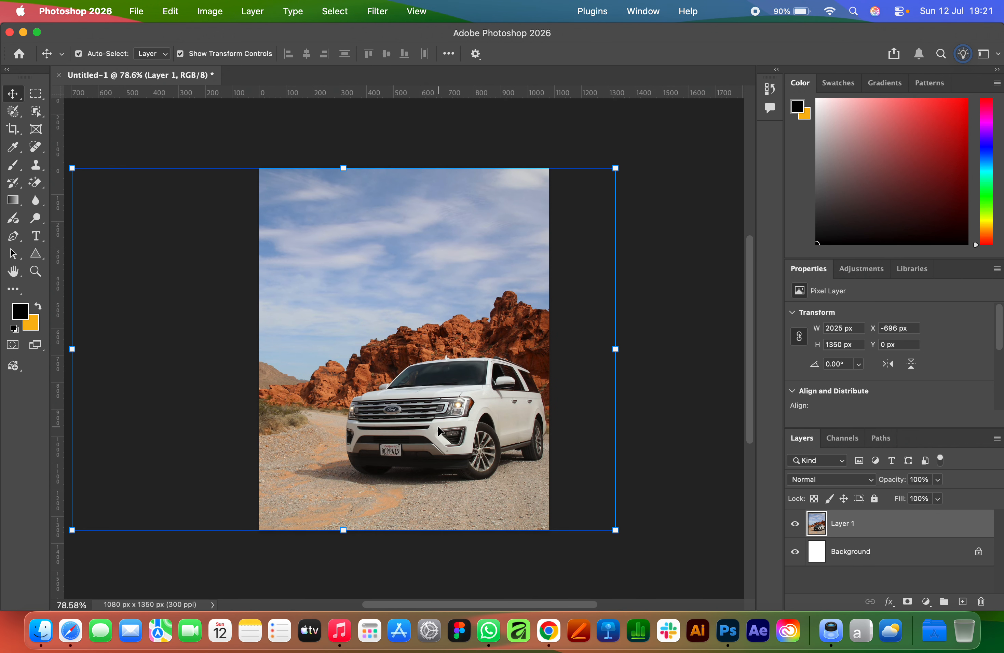
click(703, 436)
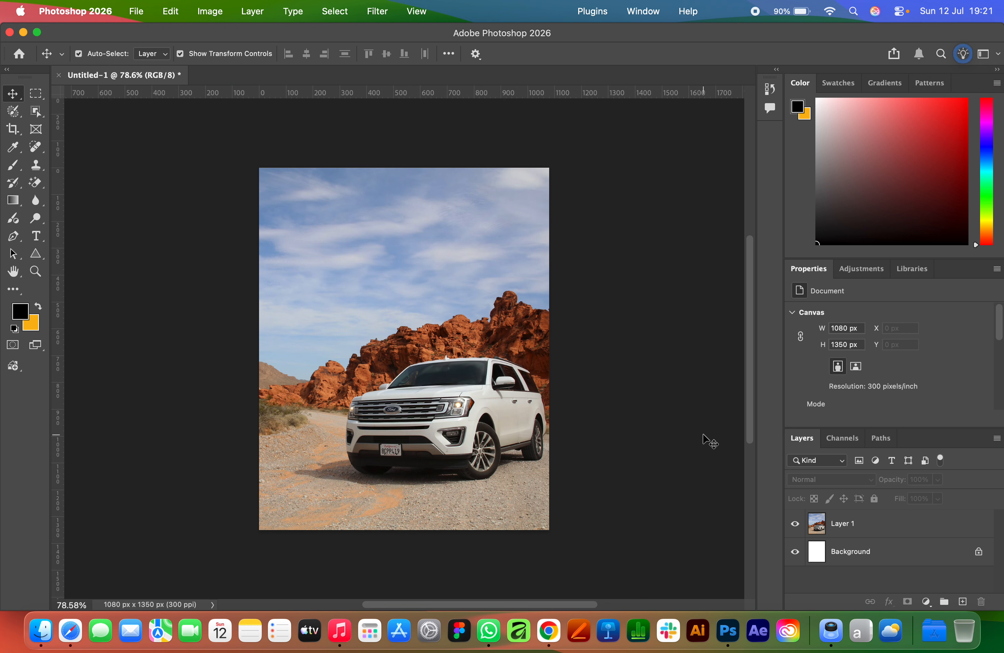
click(382, 384)
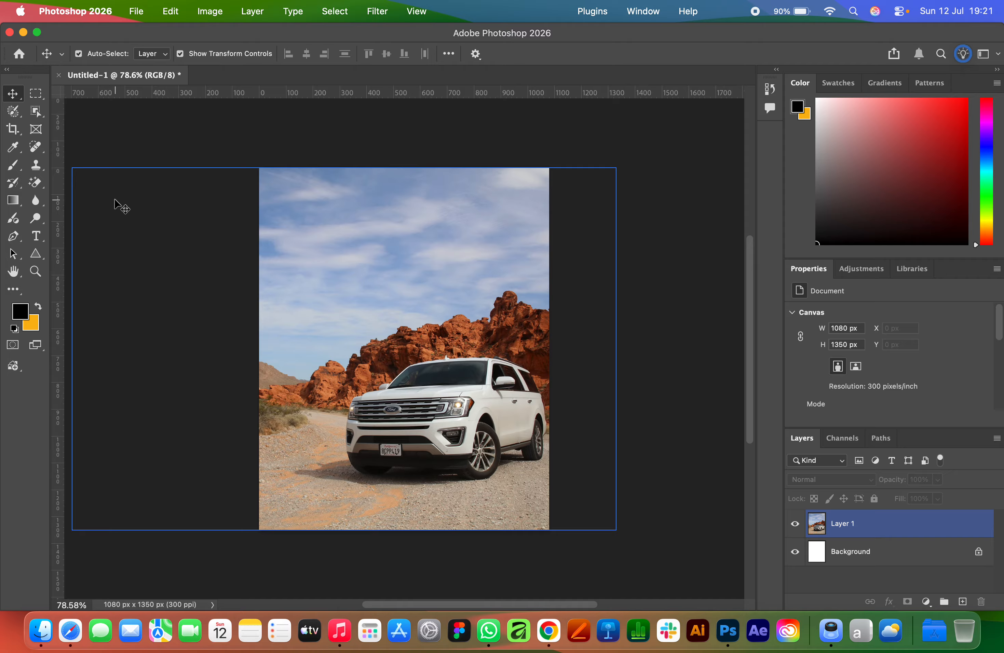
click(104, 189)
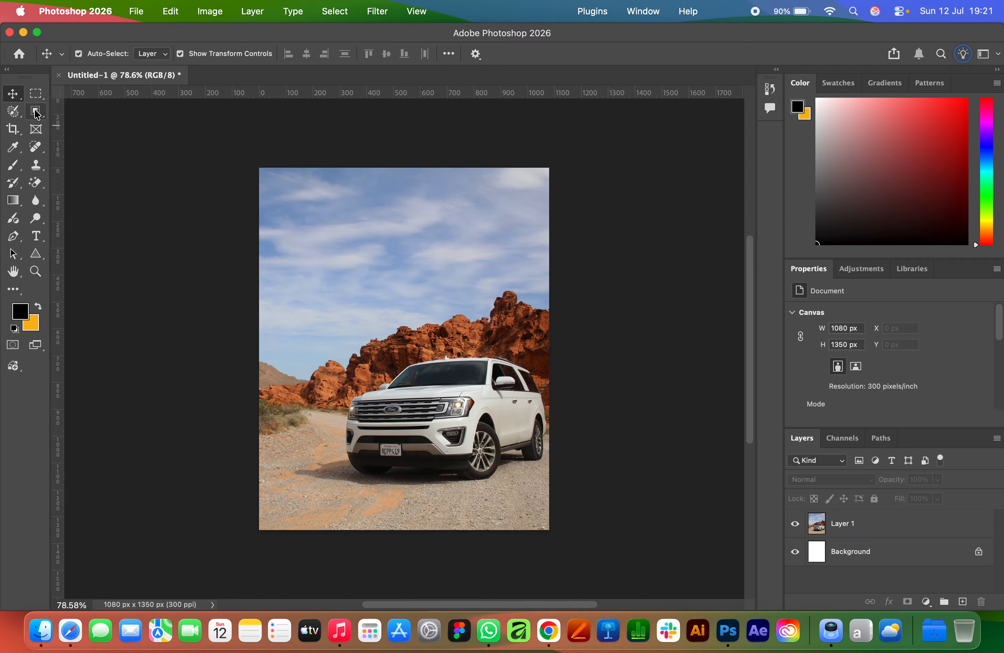
Step: Select the white car on Layer 1 with the Object Selection tool and copy it onto its own new layer
click(36, 113)
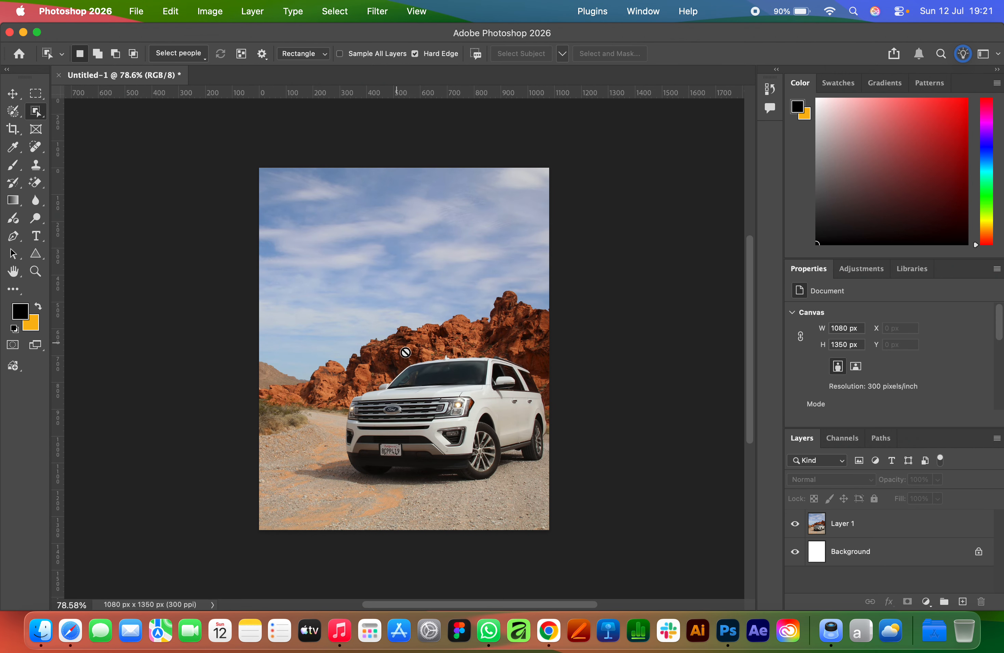
click(863, 530)
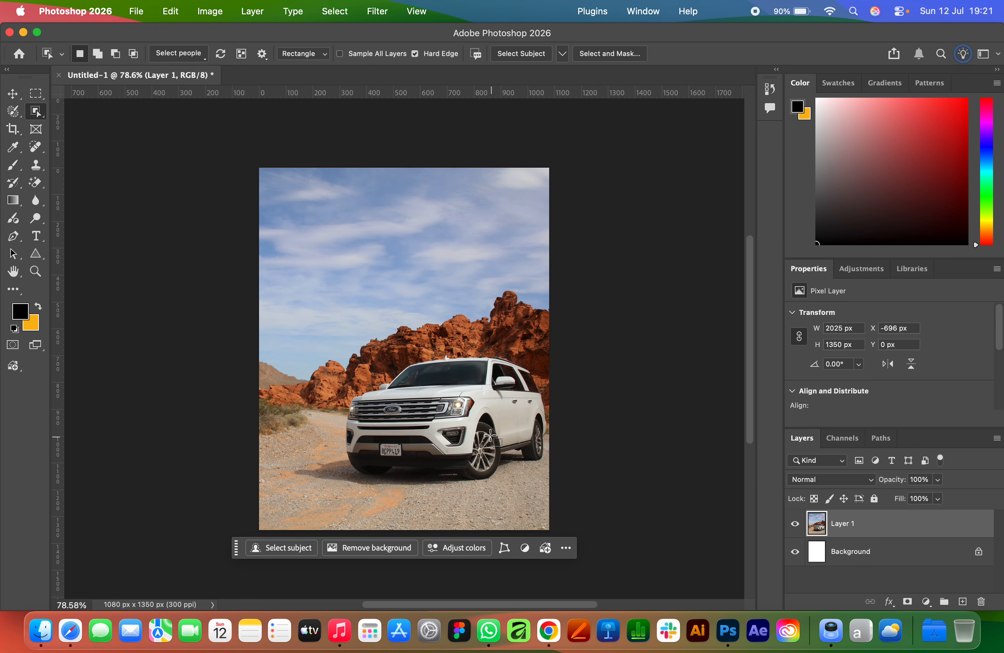
click(489, 433)
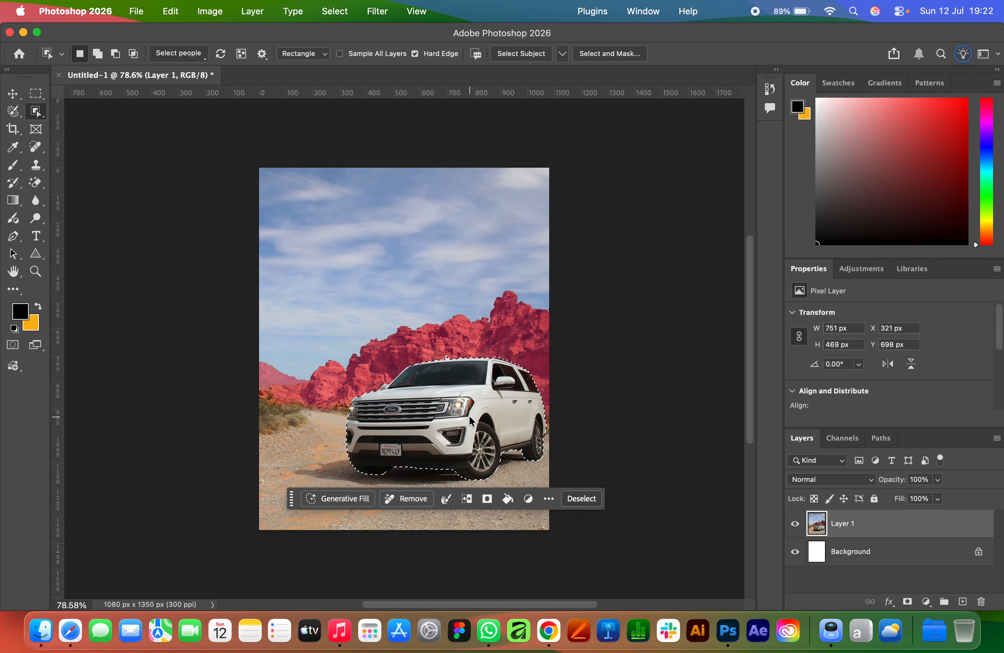
key(super+v)
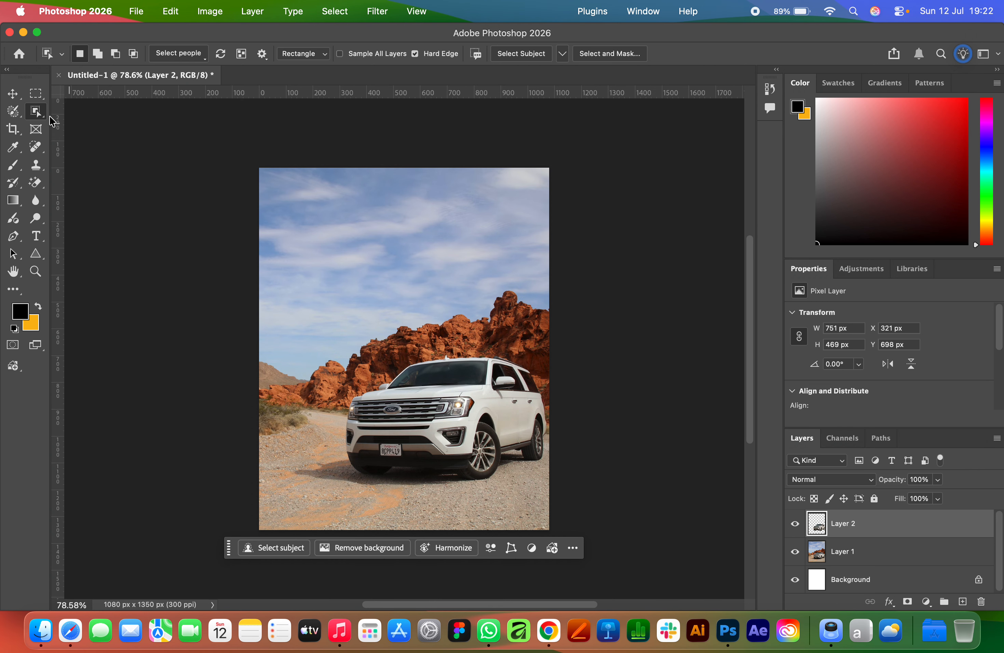
click(12, 93)
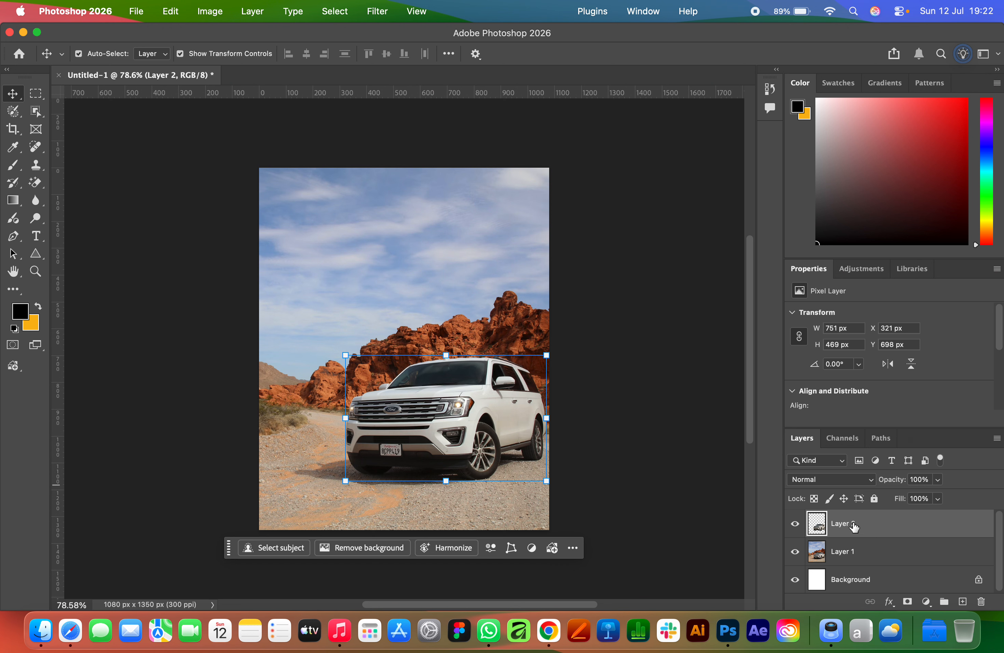
Step: Marquee a vertical strip of the car about 9 px wide and 453 px tall, and stretch it rightward to about 1863 px wide
click(35, 97)
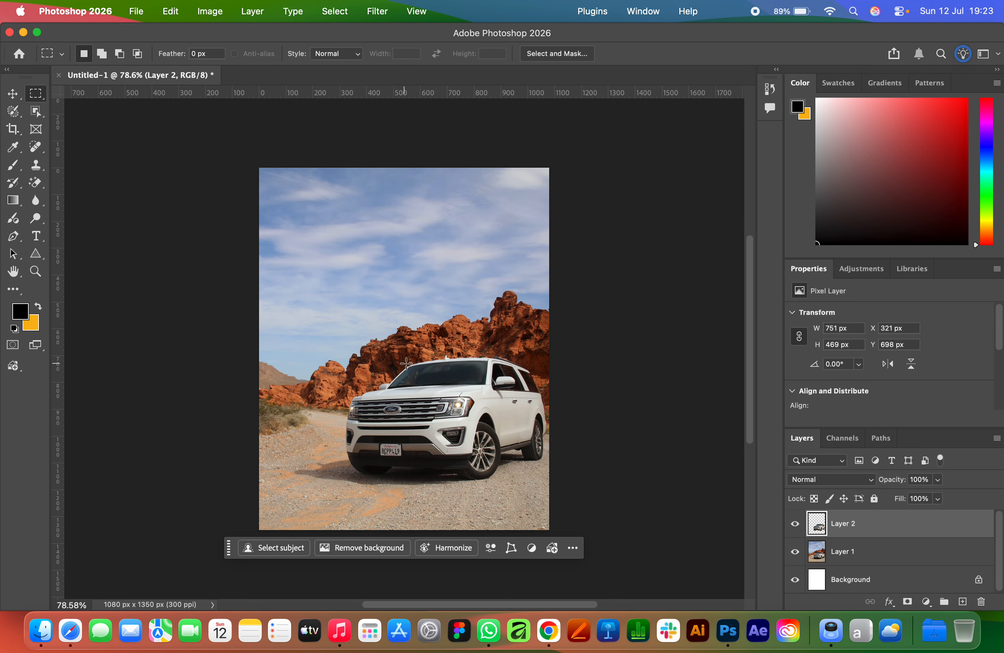
click(462, 358)
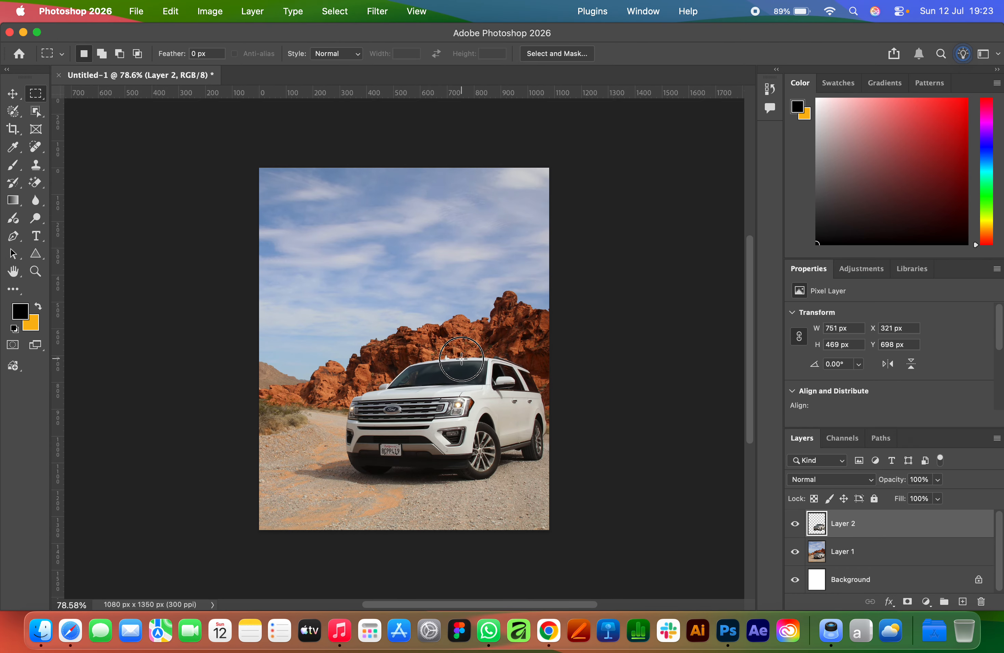
drag(461, 358, 471, 476)
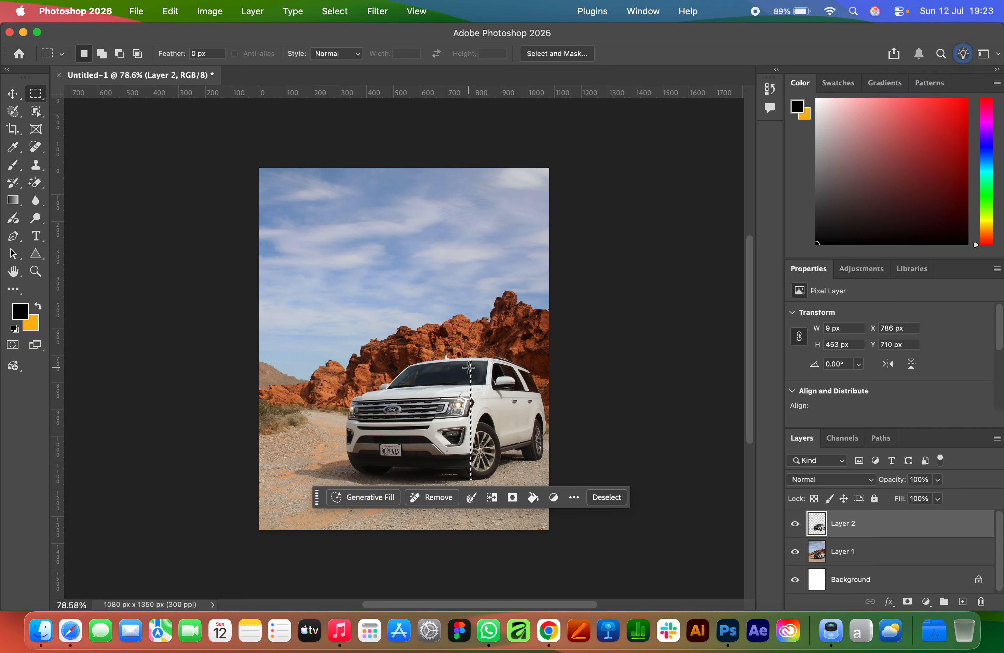
click(13, 93)
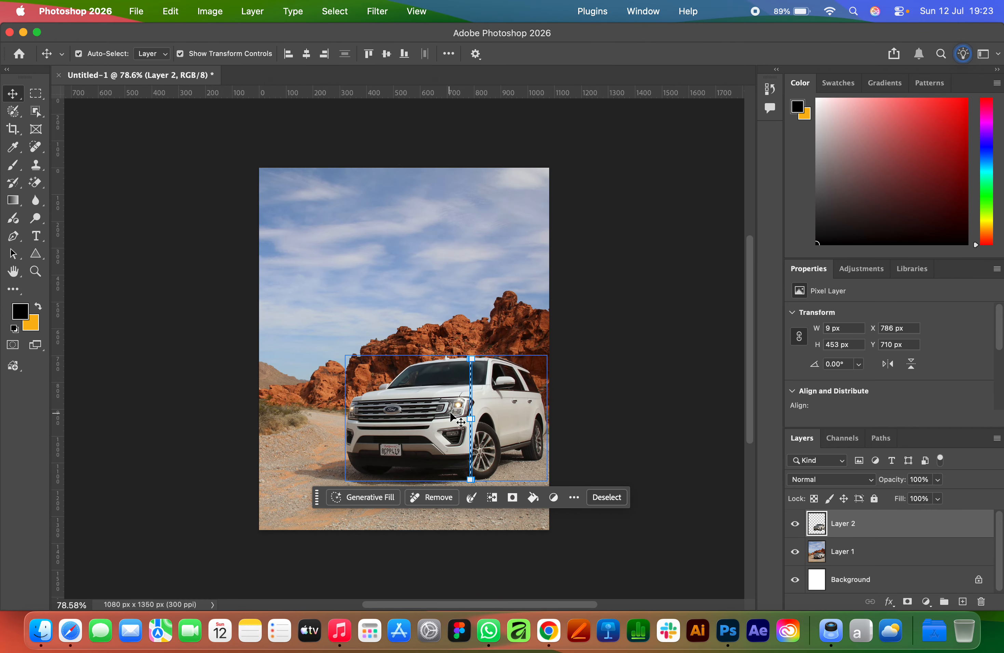
drag(464, 417, 553, 443)
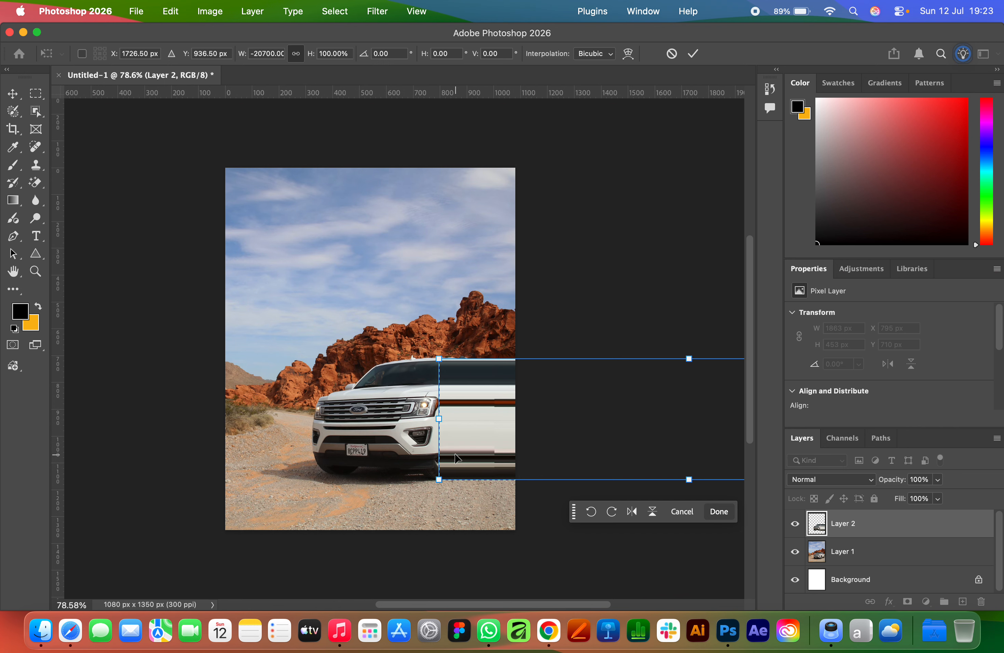
Step: Try to warp the stretched strip into a curved trail sweeping down from the car across the foreground
right_click(456, 458)
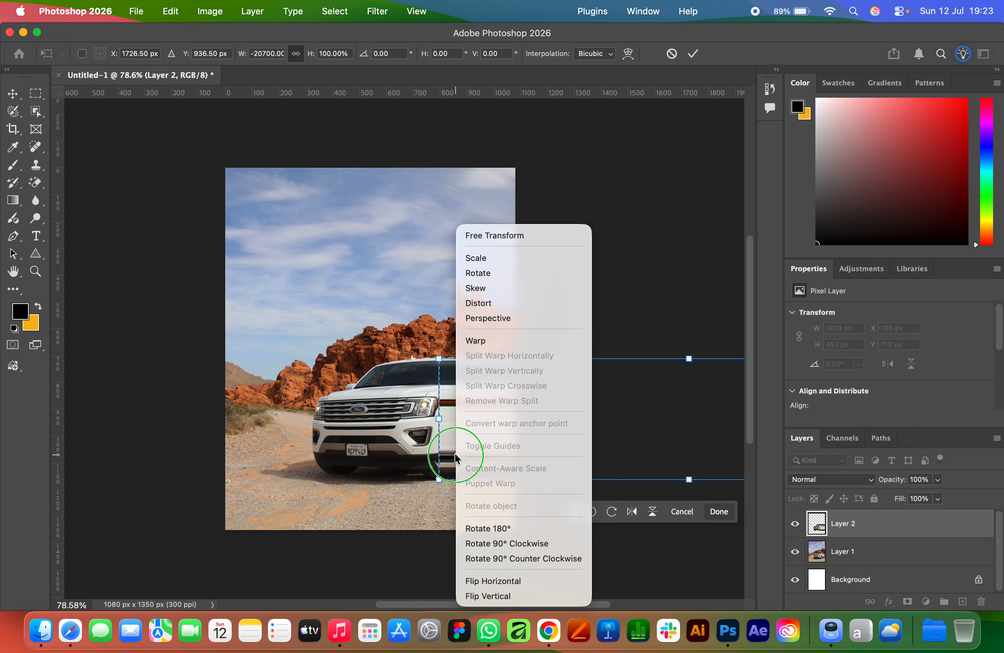
click(482, 341)
scroll(468, 437, down, 2)
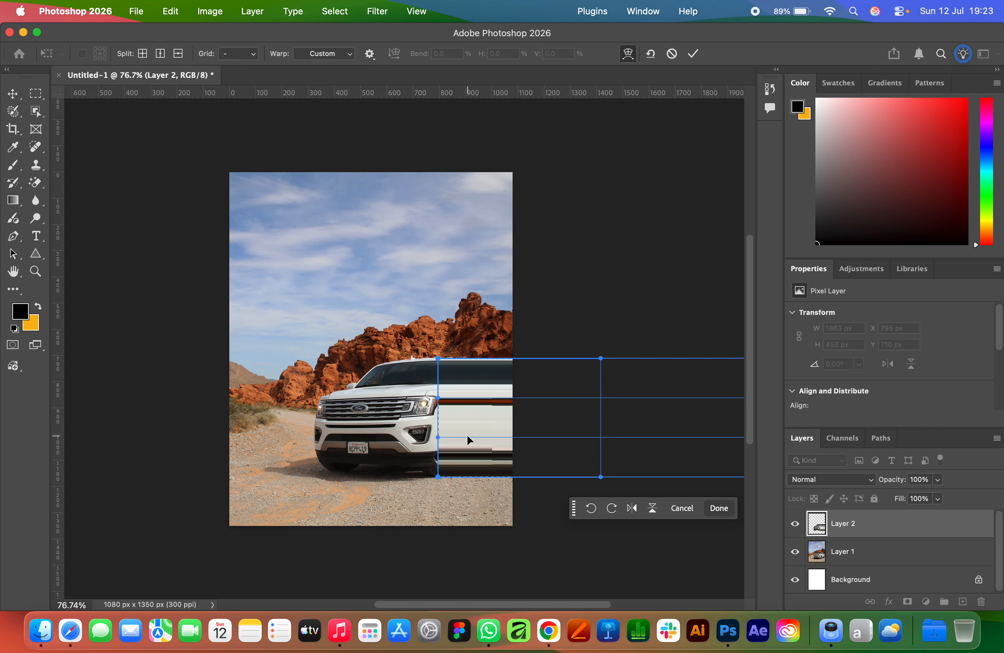
scroll(468, 440, down, 10)
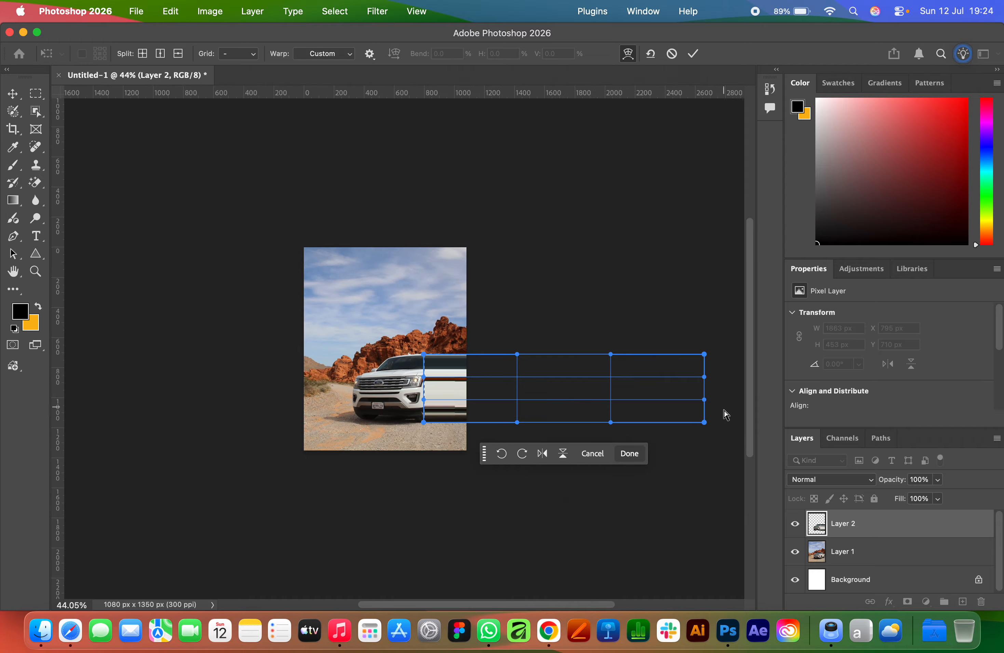
drag(704, 423, 410, 465)
drag(709, 360, 216, 524)
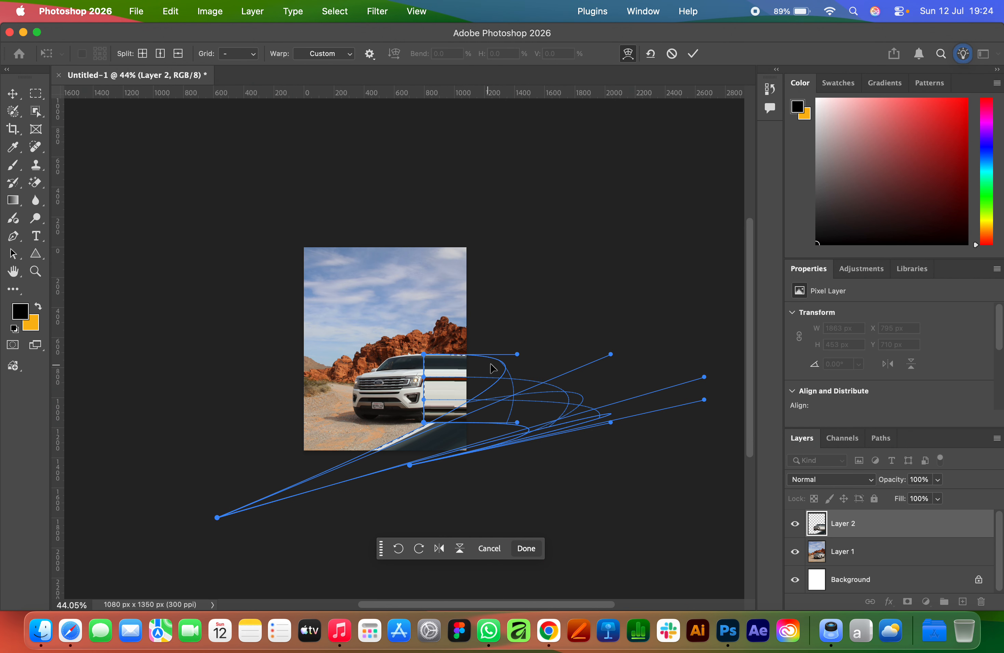
drag(505, 377, 480, 356)
key(super+z)
drag(424, 425, 363, 425)
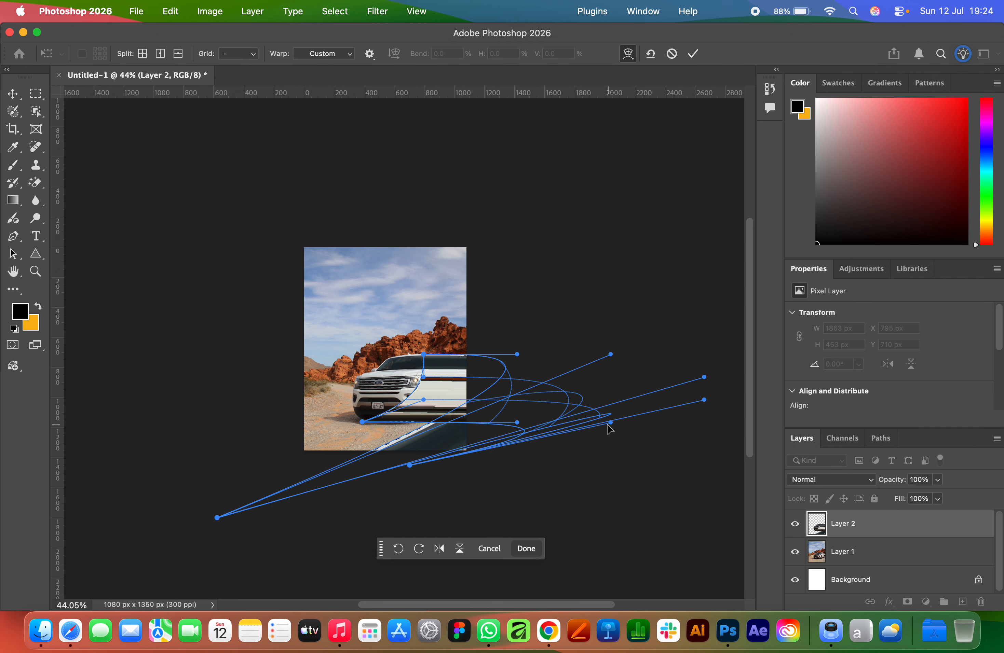
drag(610, 426, 197, 508)
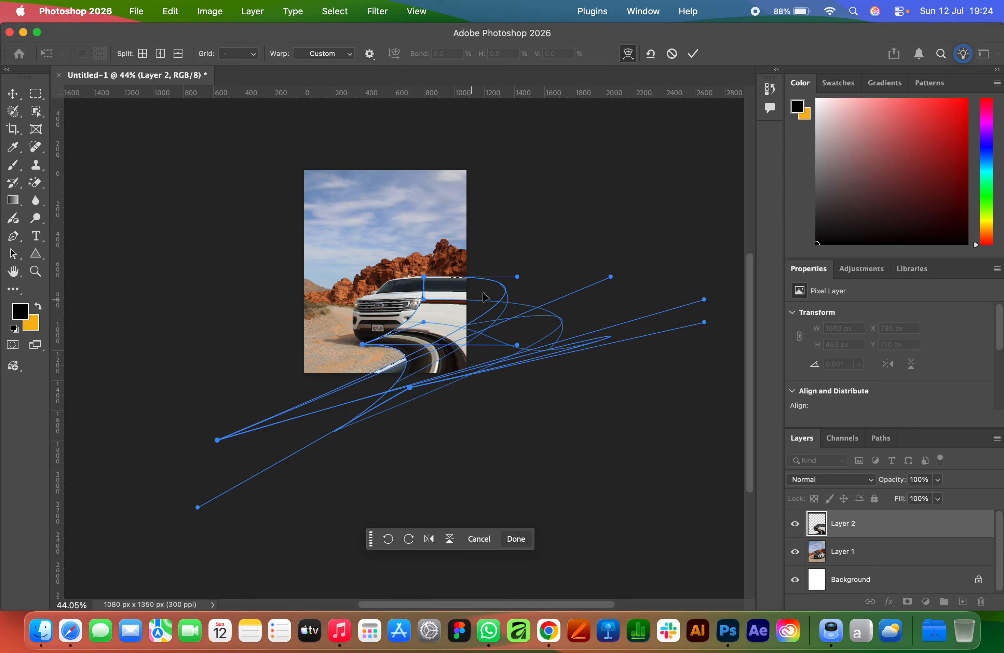
drag(427, 282, 443, 384)
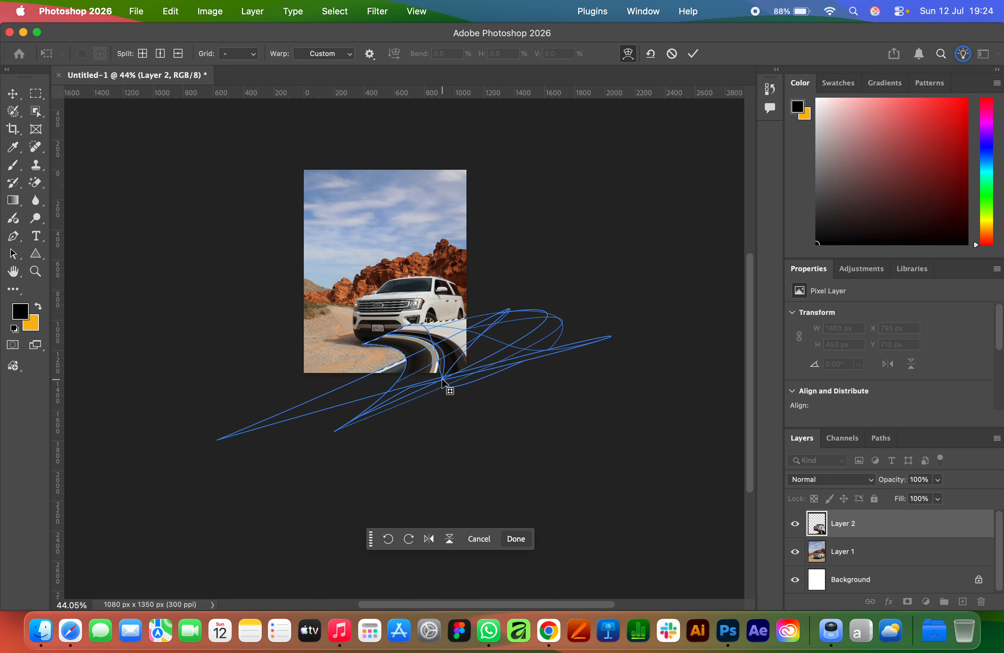
Step: Undo the warp and the stretch of the car strip and exit the transform
scroll(442, 383, up, 3)
key(super+z)
key(super+z)
key(super+z)
key(super+z)
key(super+z)
key(super+z)
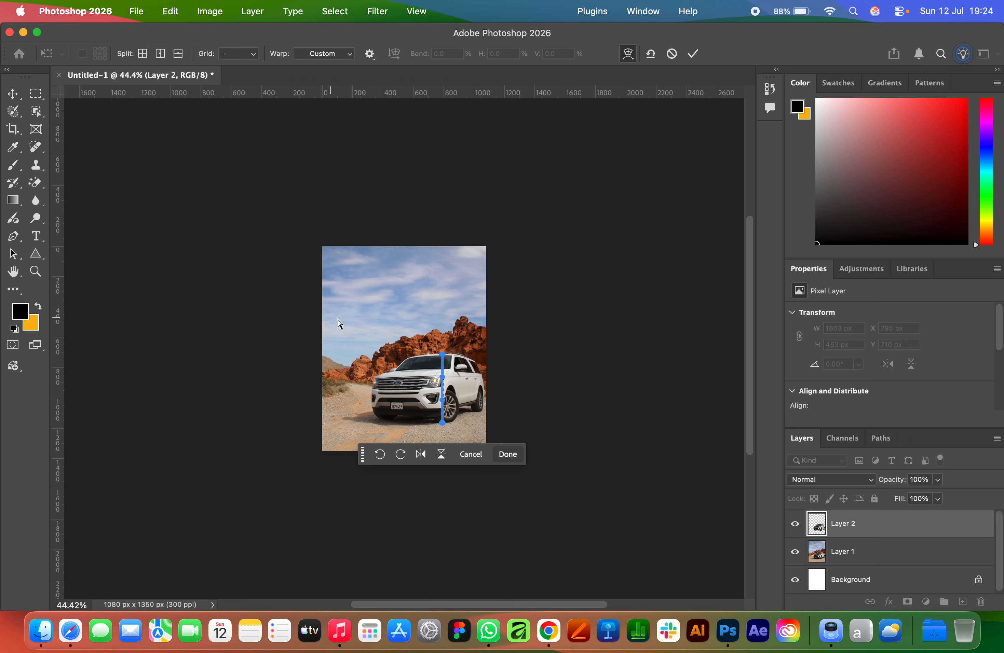
click(483, 452)
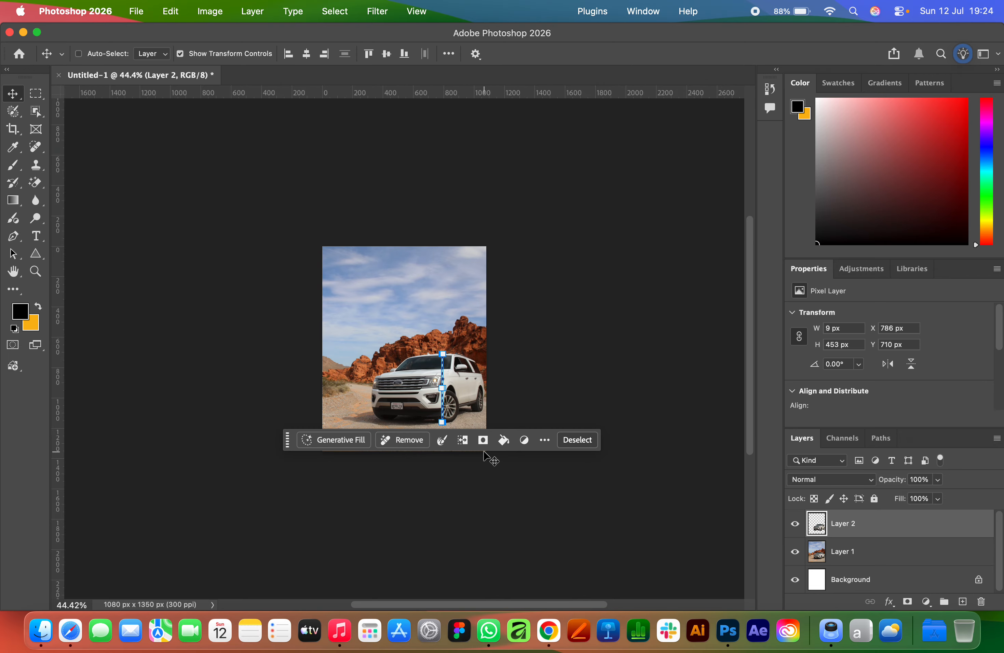
Step: Clear the strip selection and select the car cutout layer
key(super+0)
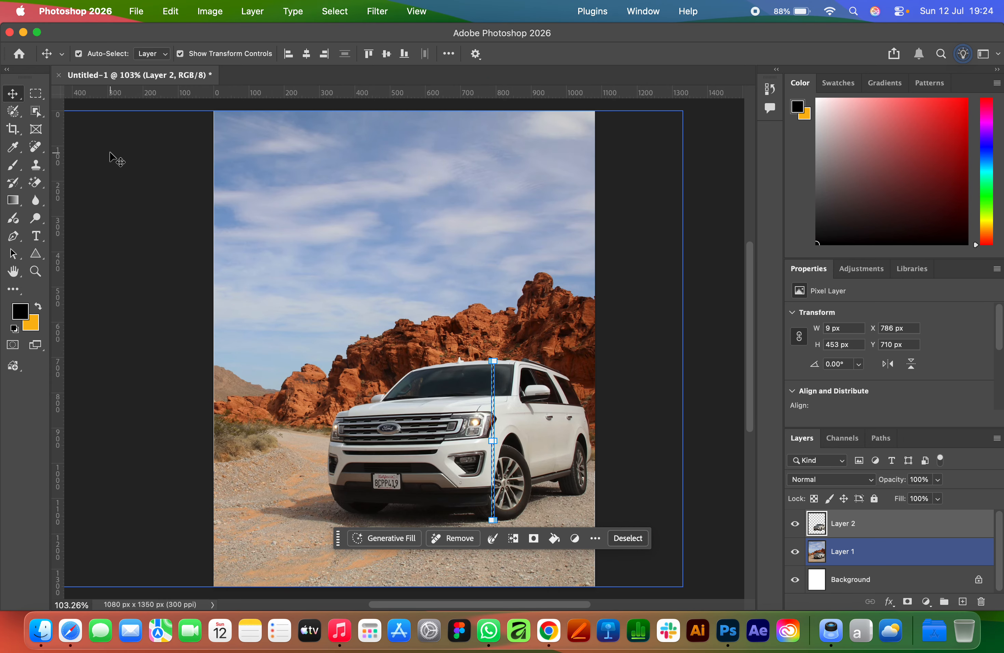
key(super)
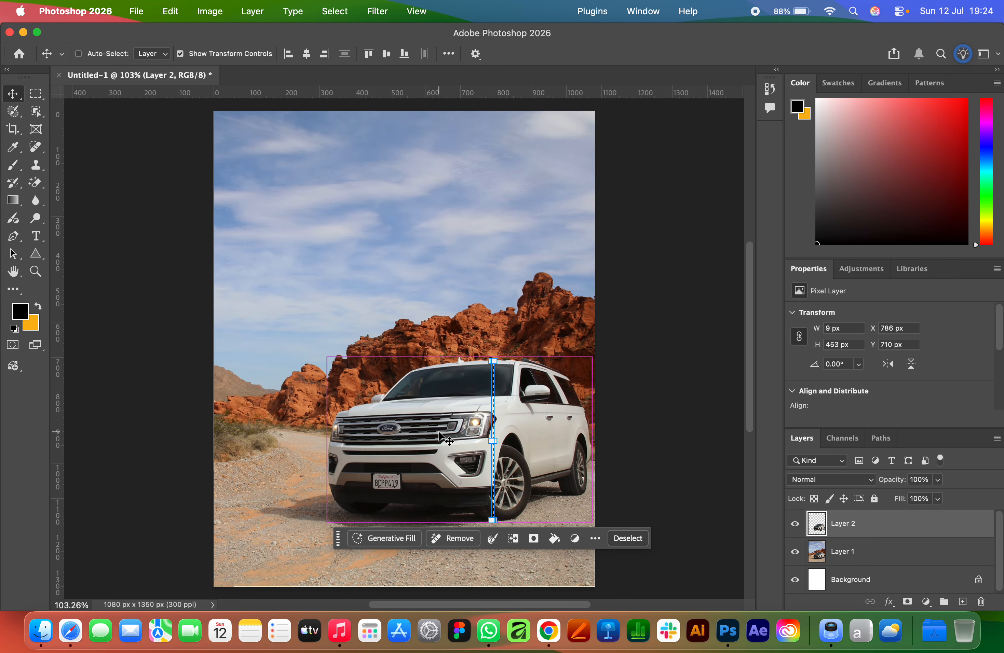
key(super+d)
click(670, 492)
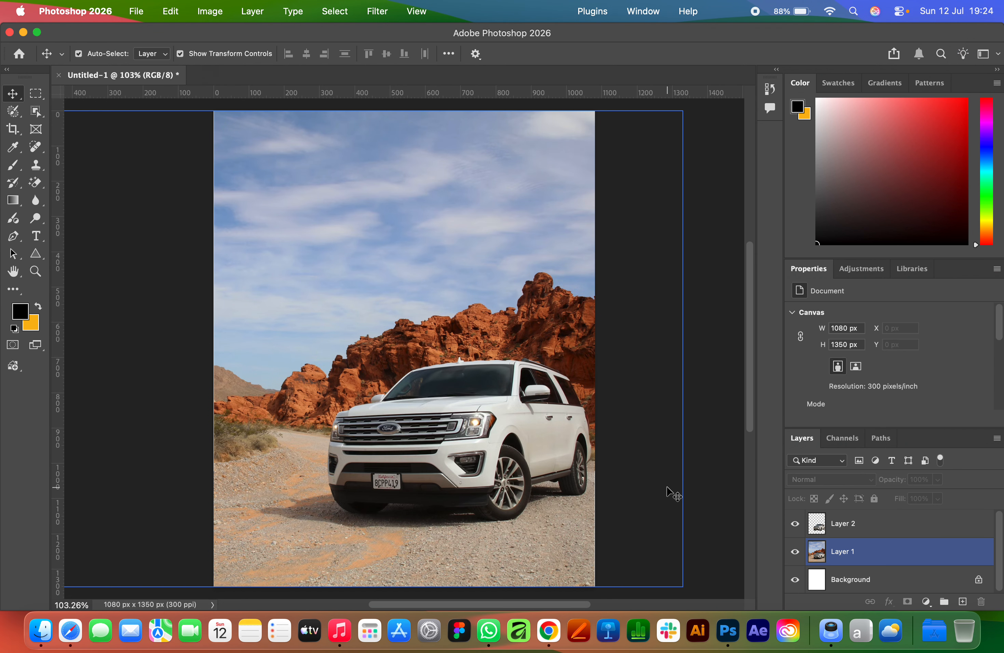
click(439, 448)
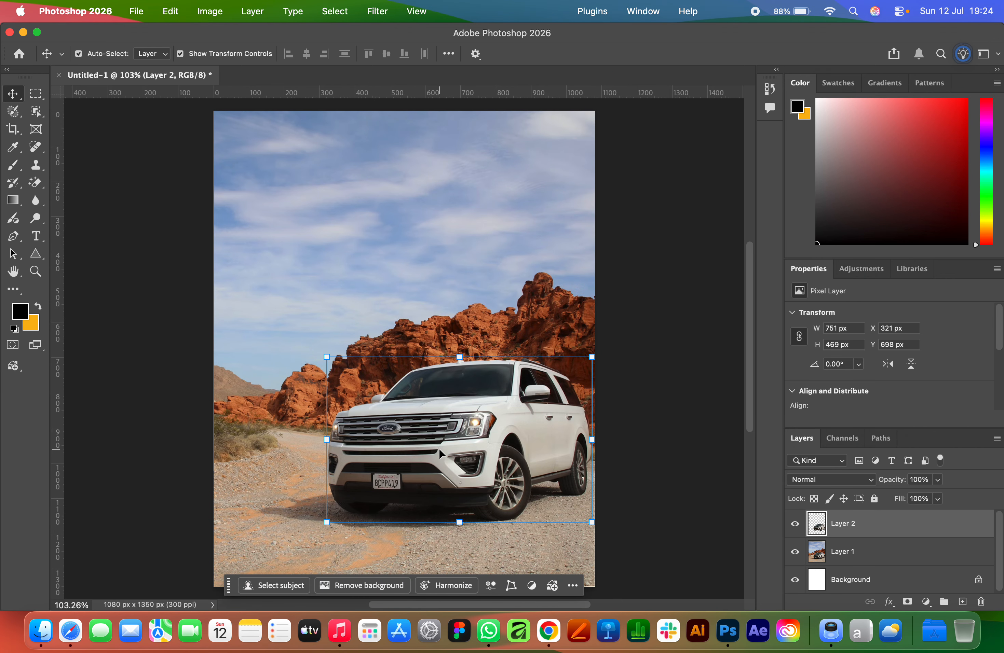